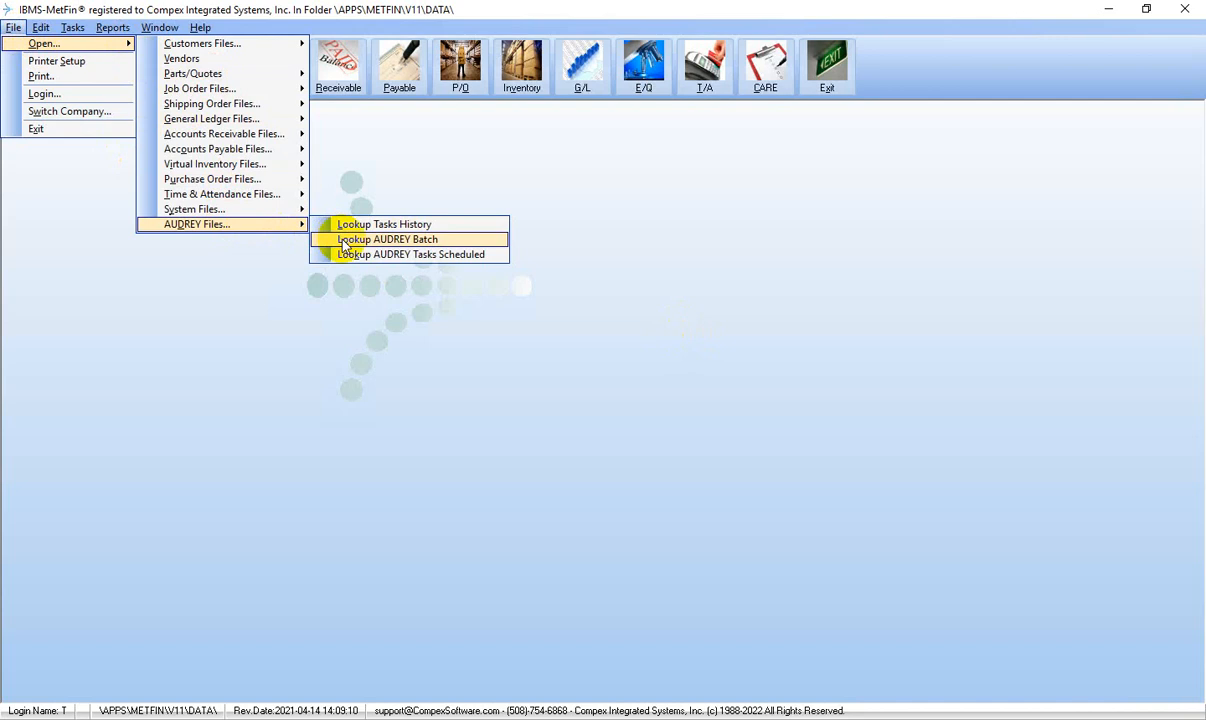
Open the AUDREY Batch lookup and show its print list report in the data view.
left_click(345, 241)
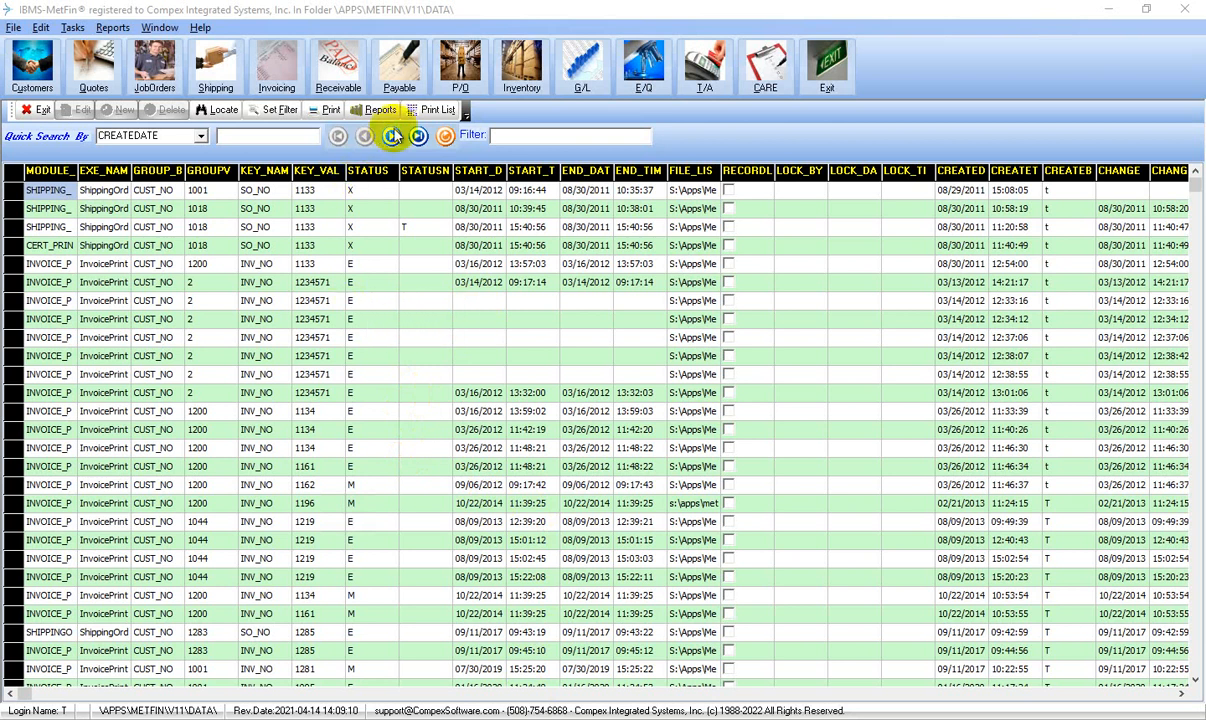
left_click(422, 111)
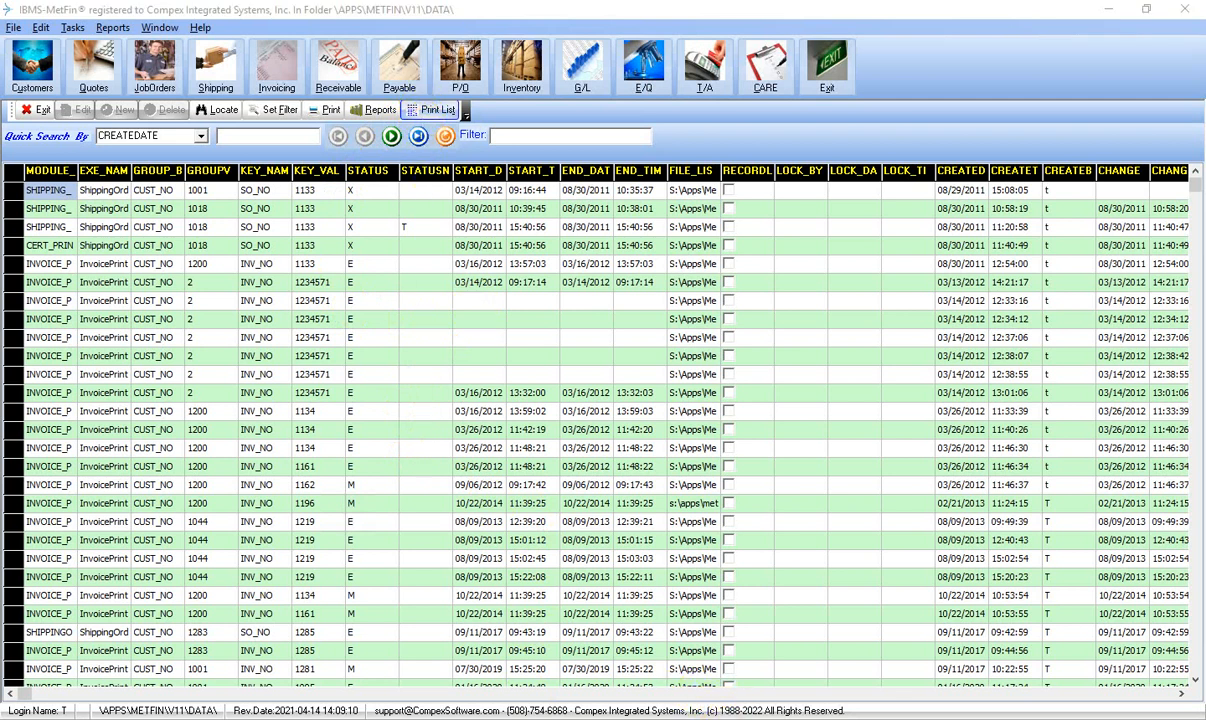
left_click(492, 203)
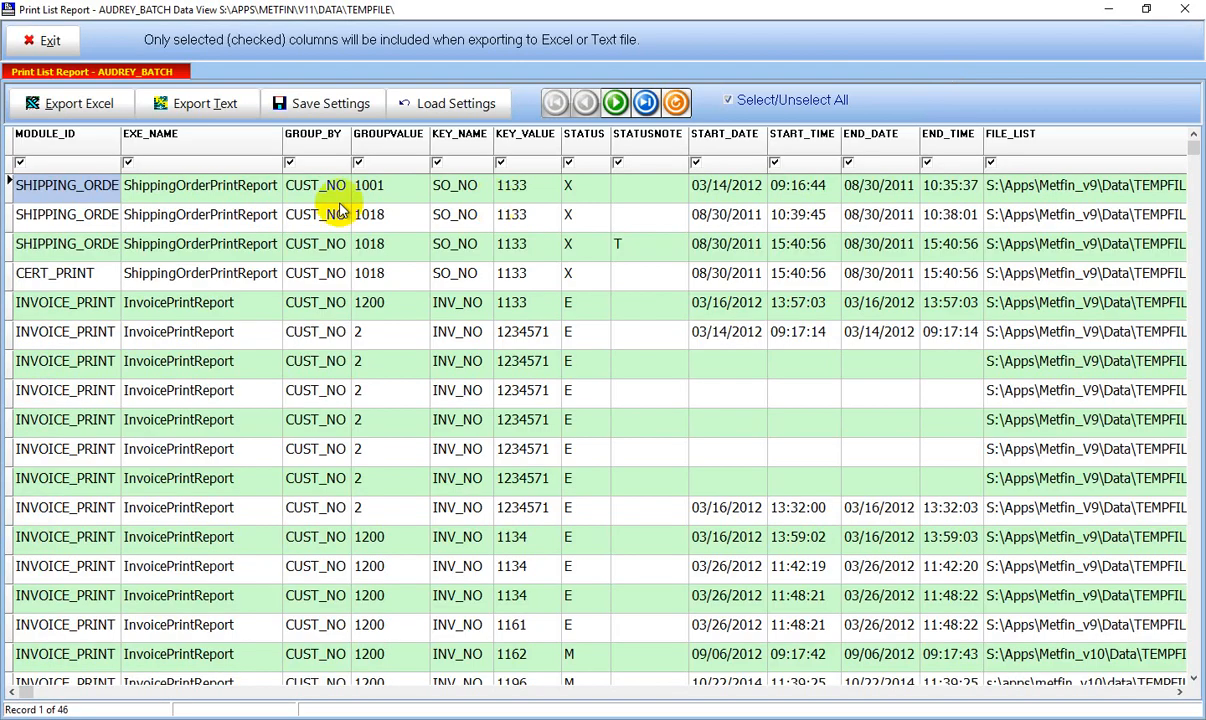
Export the full batch list to Excel as Print List Report - AUDREY_BATCH.xls in Downloads, replacing the existing file, and open the workbook.
left_click(86, 100)
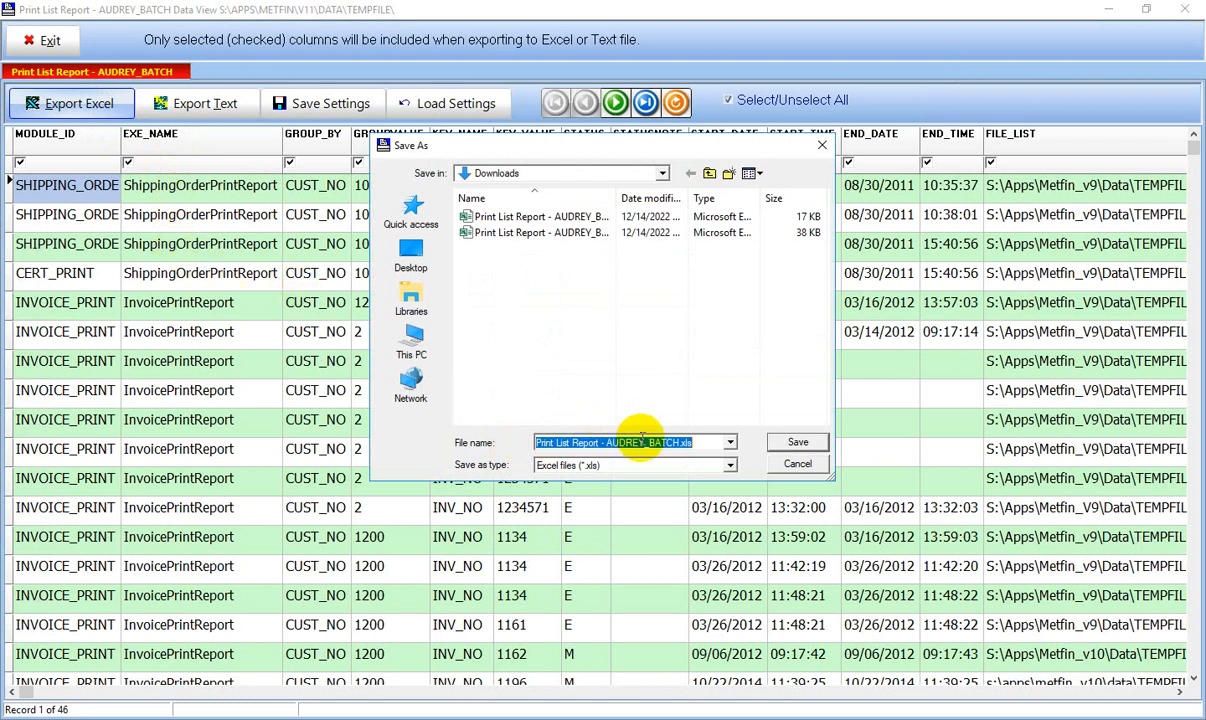
left_click(772, 447)
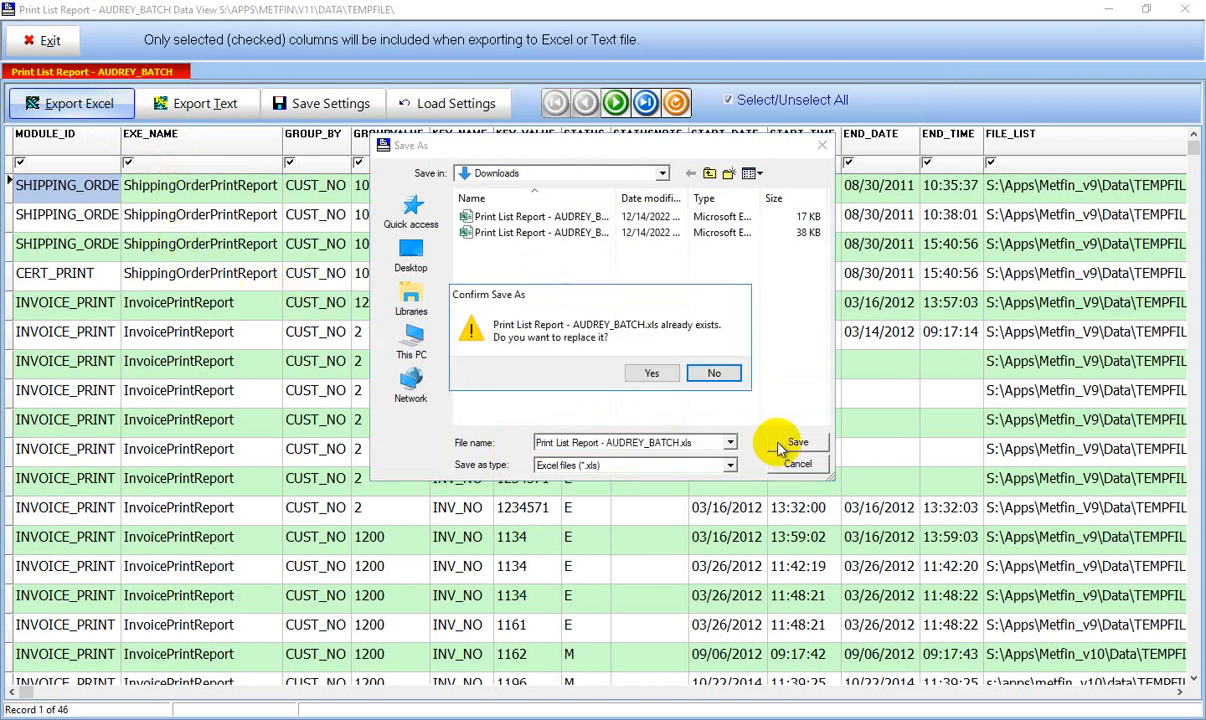
left_click(650, 376)
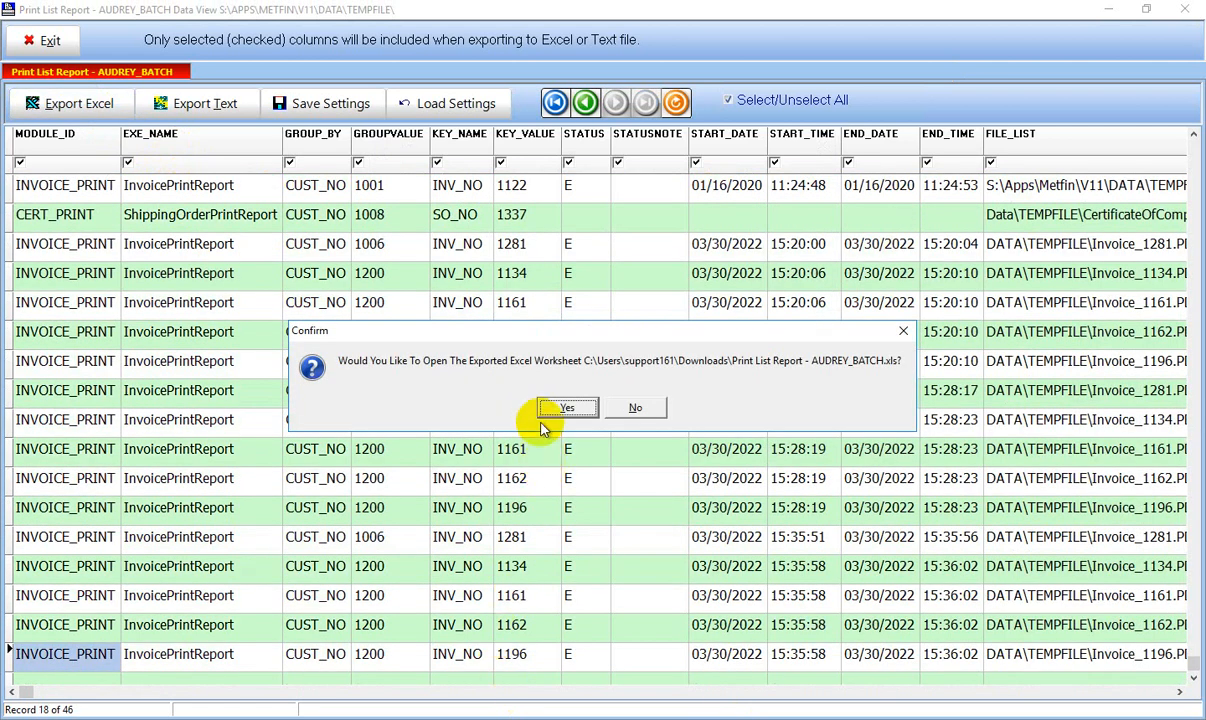
left_click(561, 408)
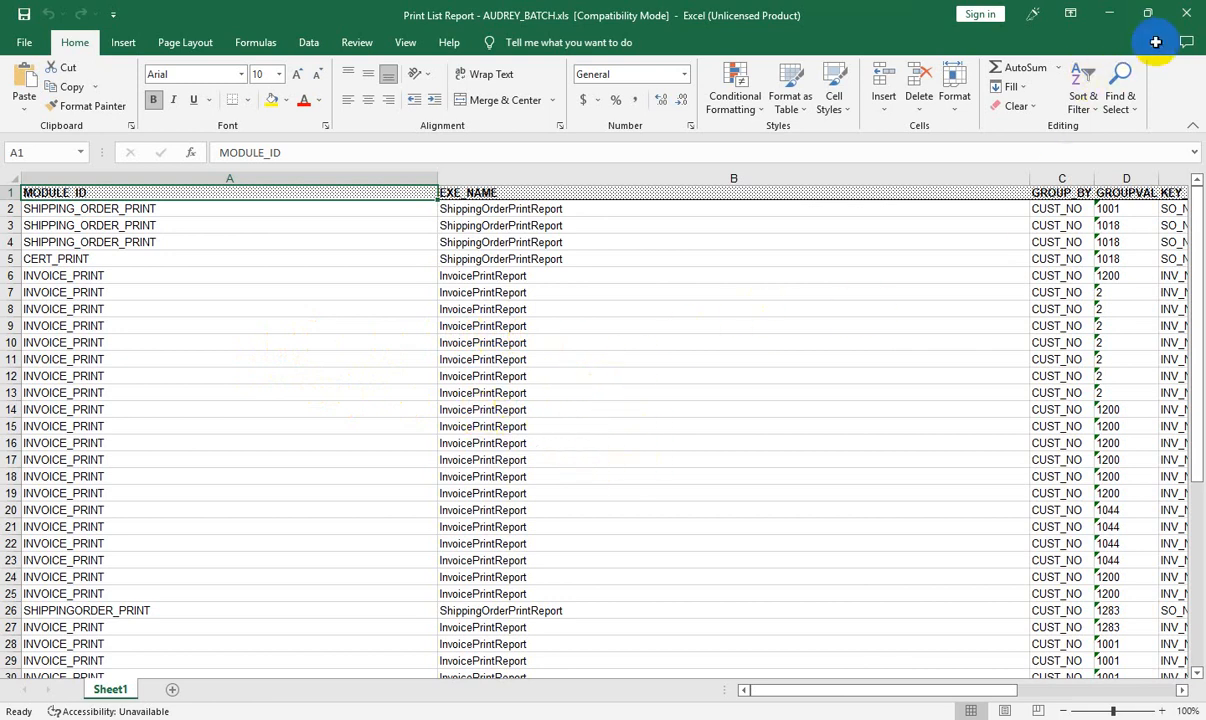
Minimize the exported workbook and close the data view and print list report to return to the batch list.
left_click(1110, 17)
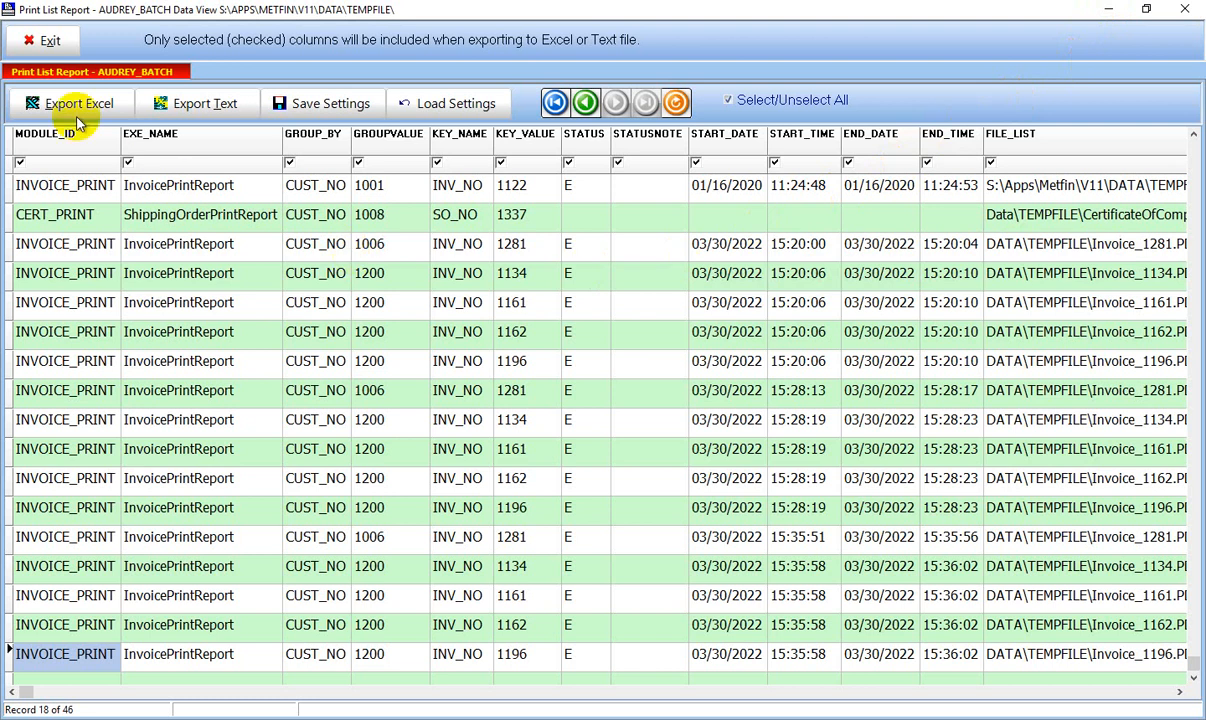
left_click(44, 42)
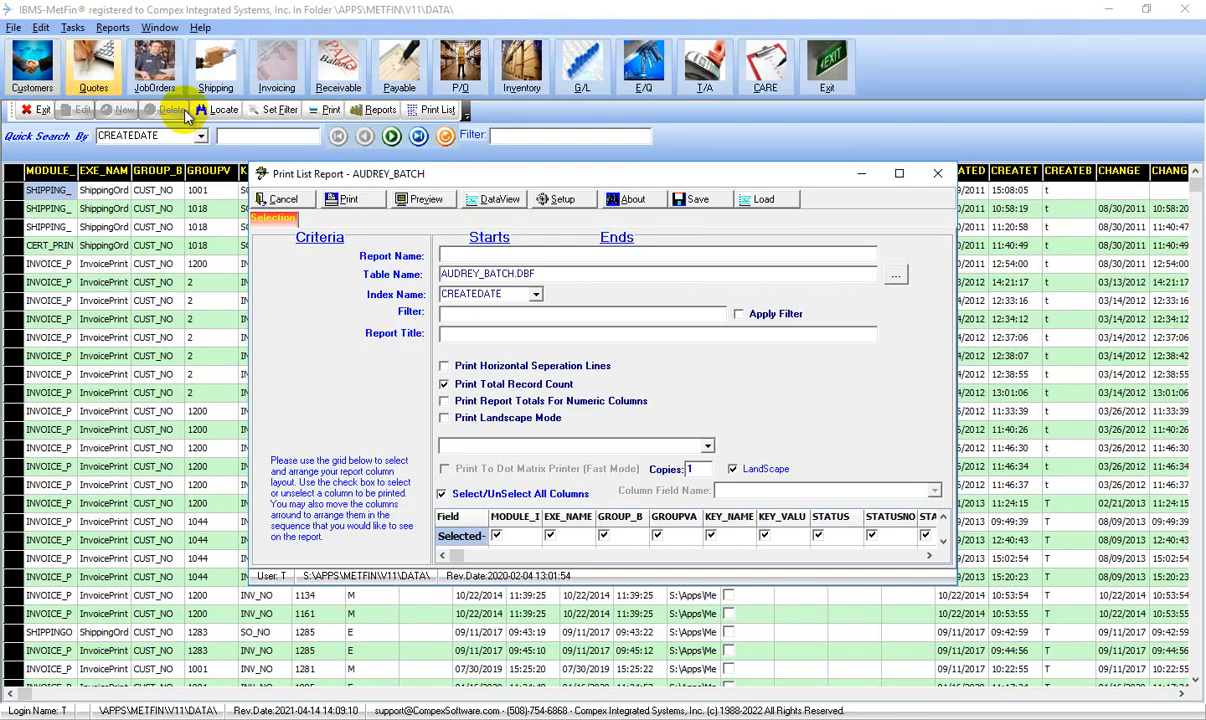
left_click(938, 185)
left_click(676, 197)
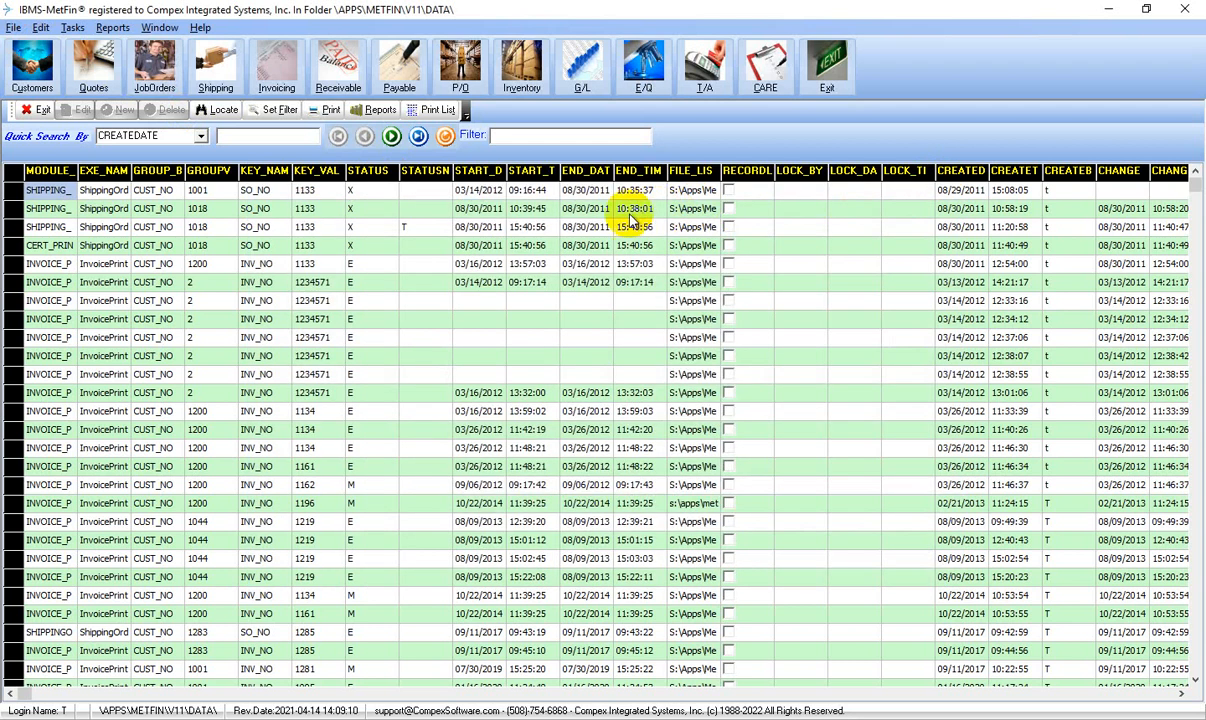
Filter the batch list to records whose STATUS contains E and close the filter criteria.
left_click(279, 115)
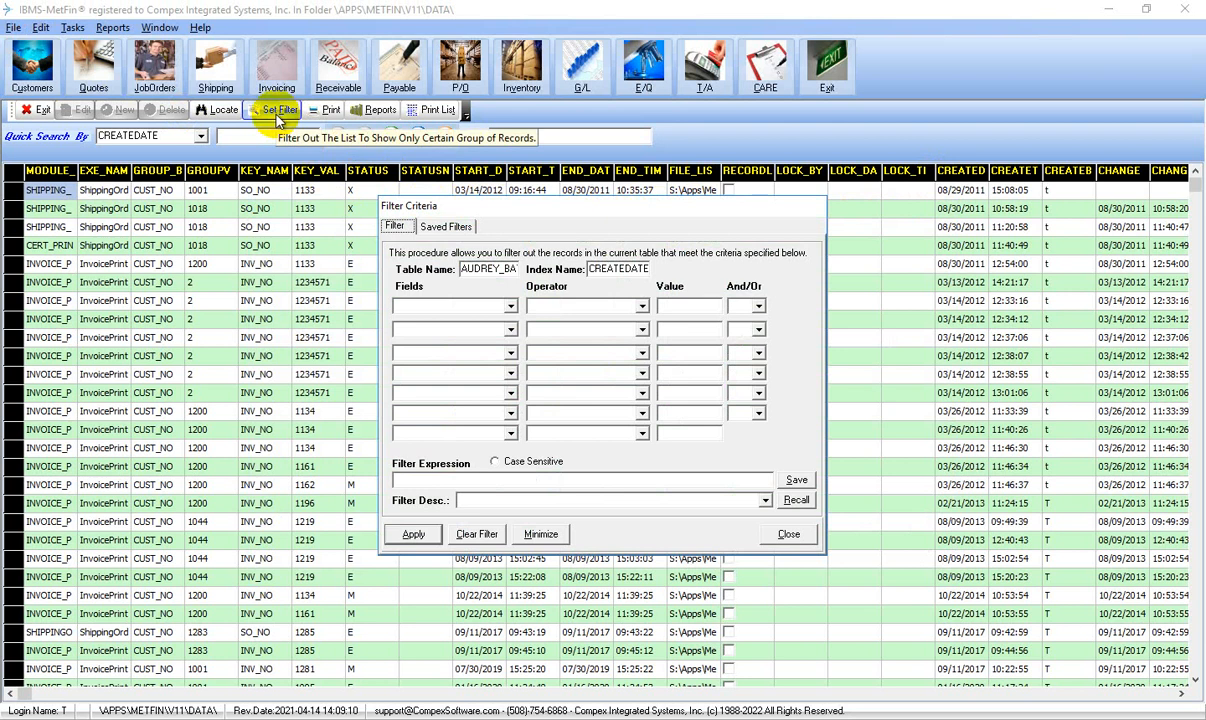
left_click(510, 309)
scroll(506, 366, "down", 3)
scroll(470, 400, "down", 3)
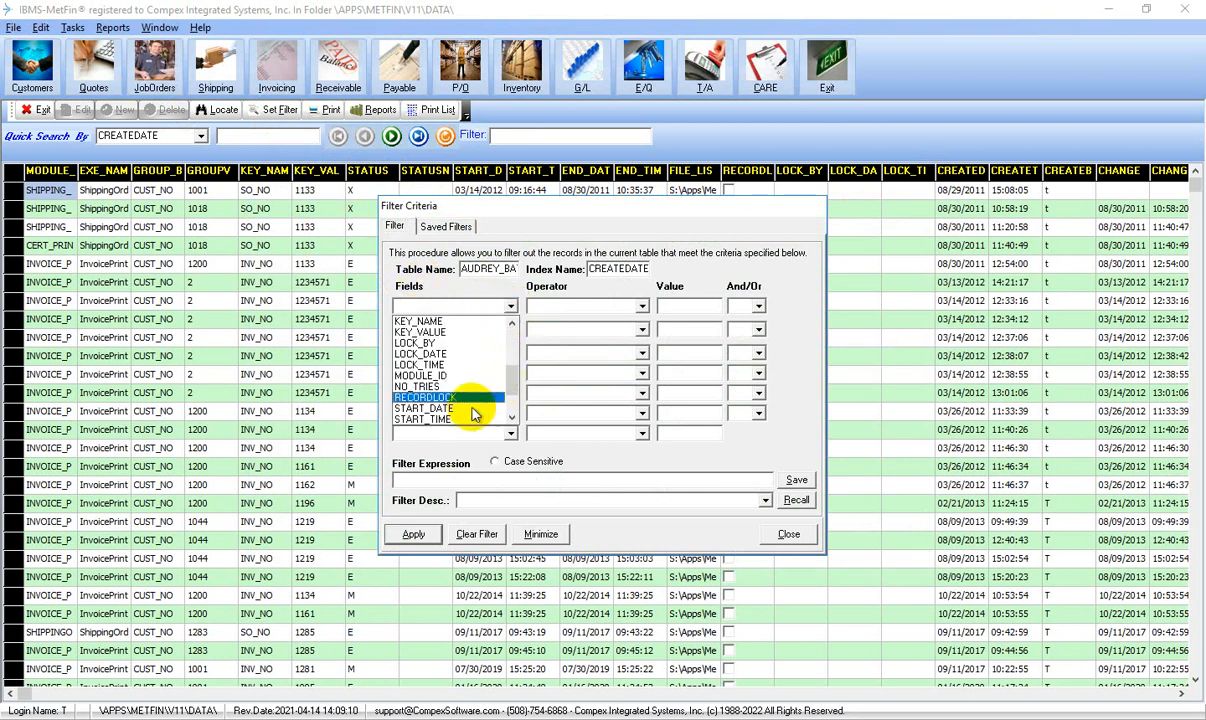
left_click(435, 377)
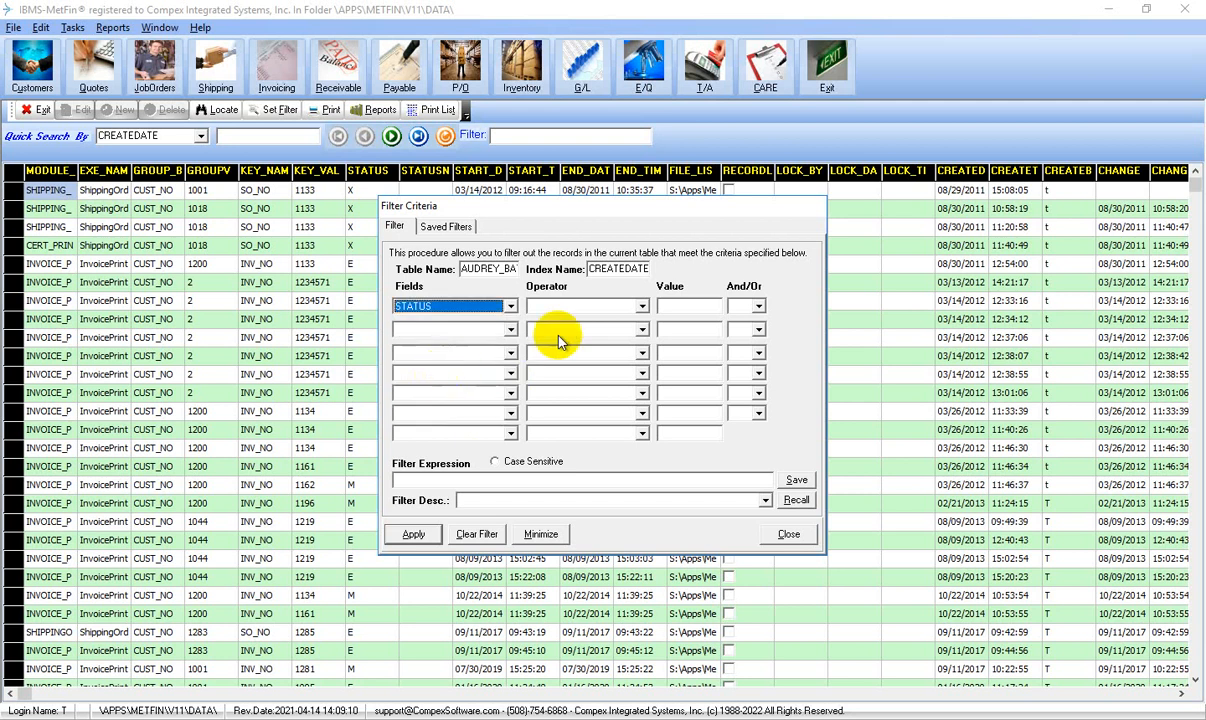
left_click(641, 306)
left_click(643, 322)
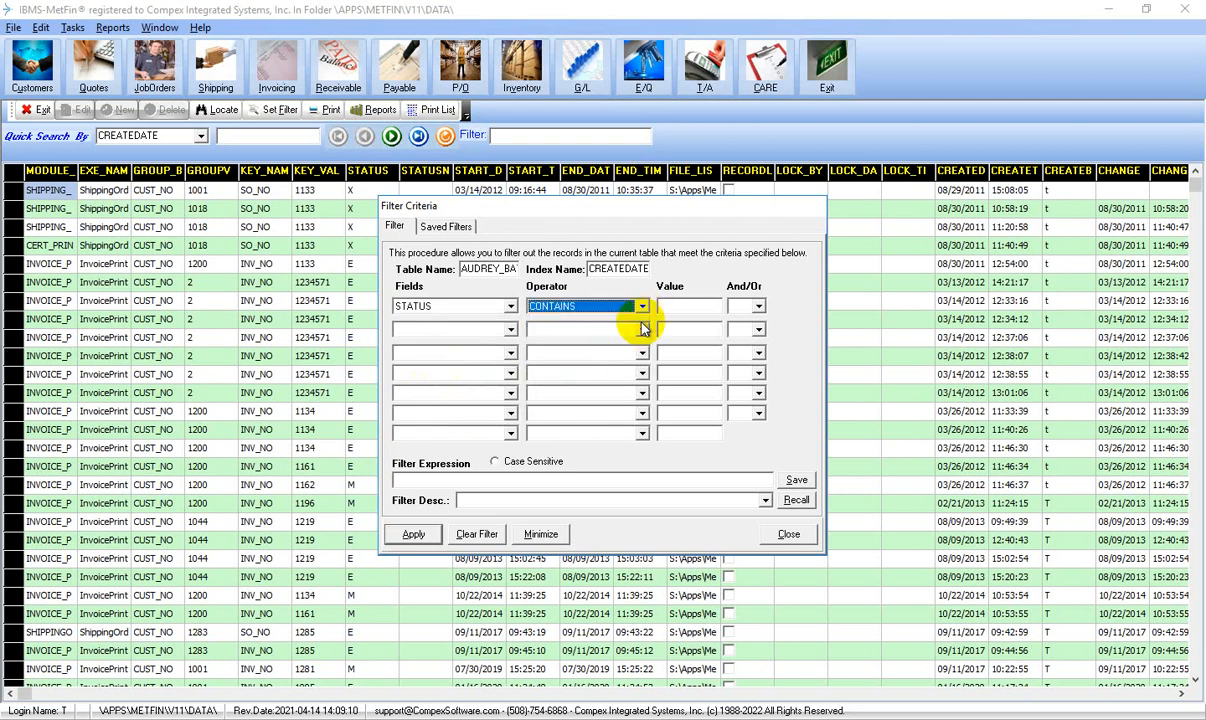
left_click(667, 309)
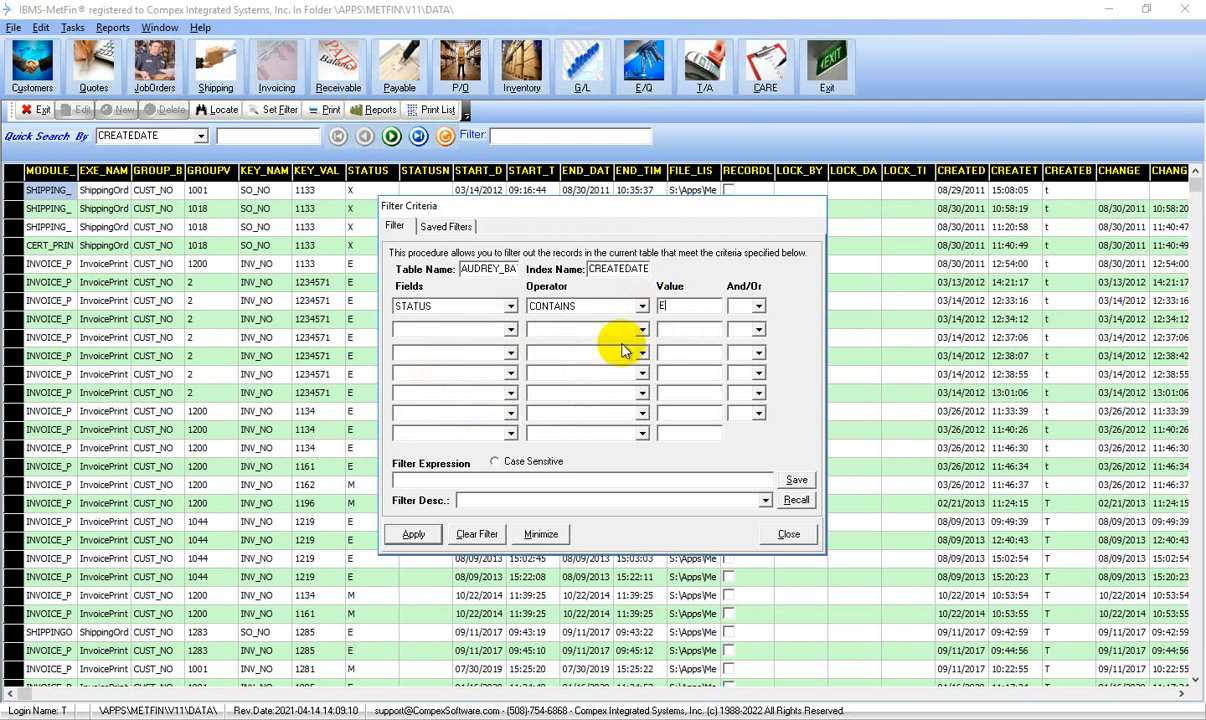
left_click(422, 535)
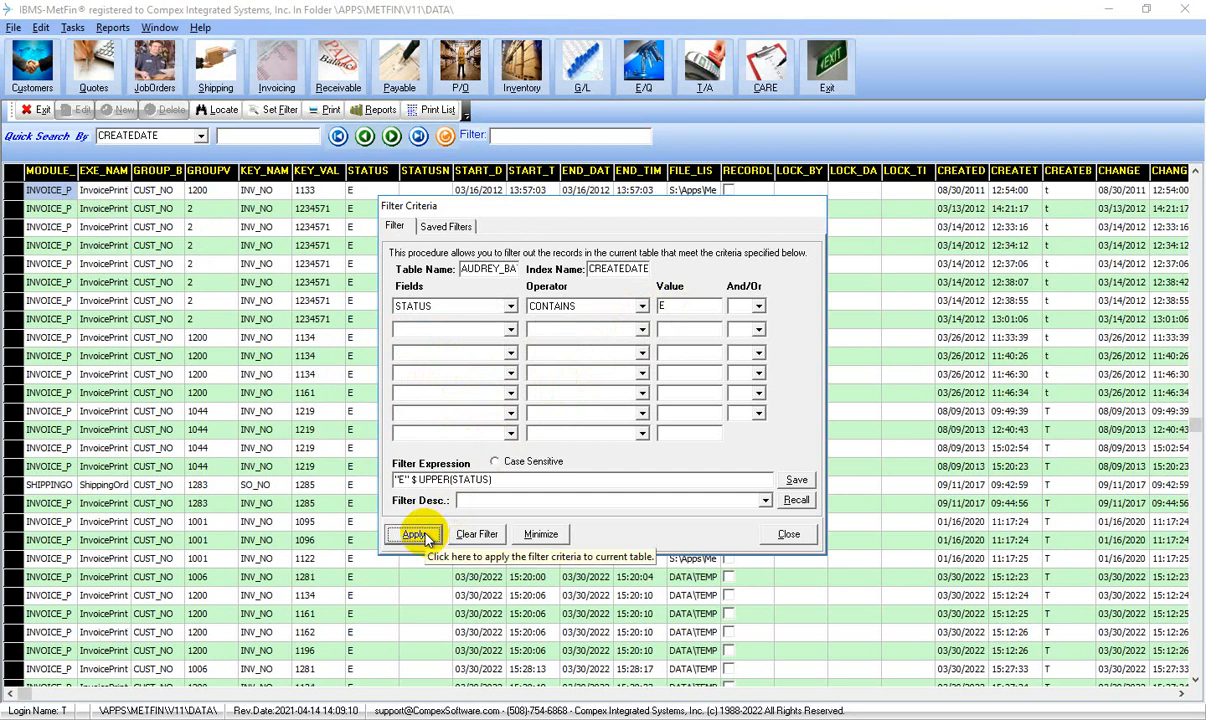
left_click(788, 535)
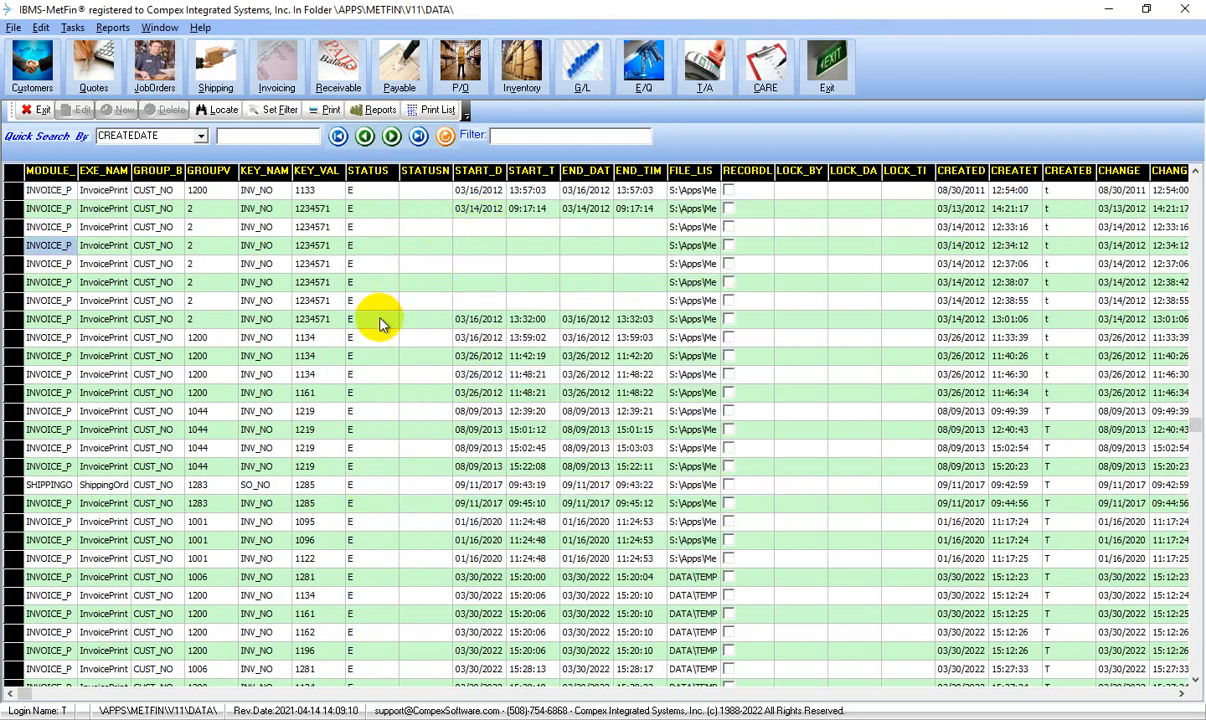
Clear the current filter and filter the batch list to records whose STATUS contains M.
left_click(280, 110)
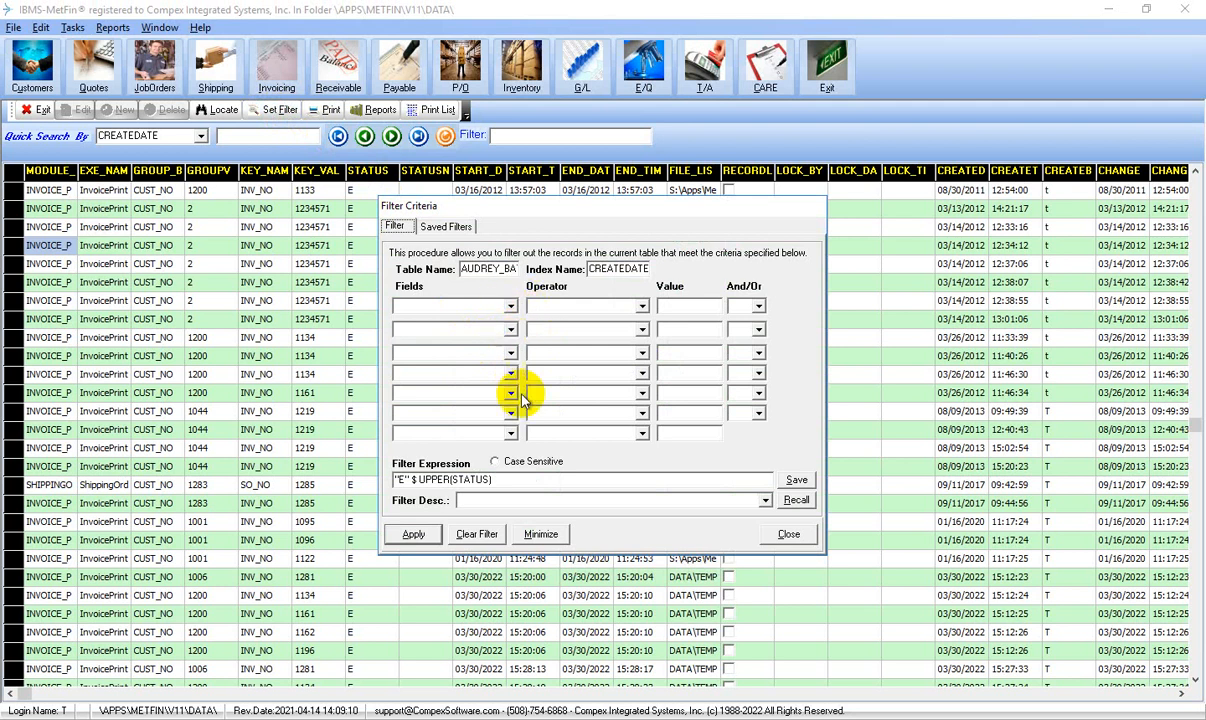
left_click(476, 532)
left_click(508, 306)
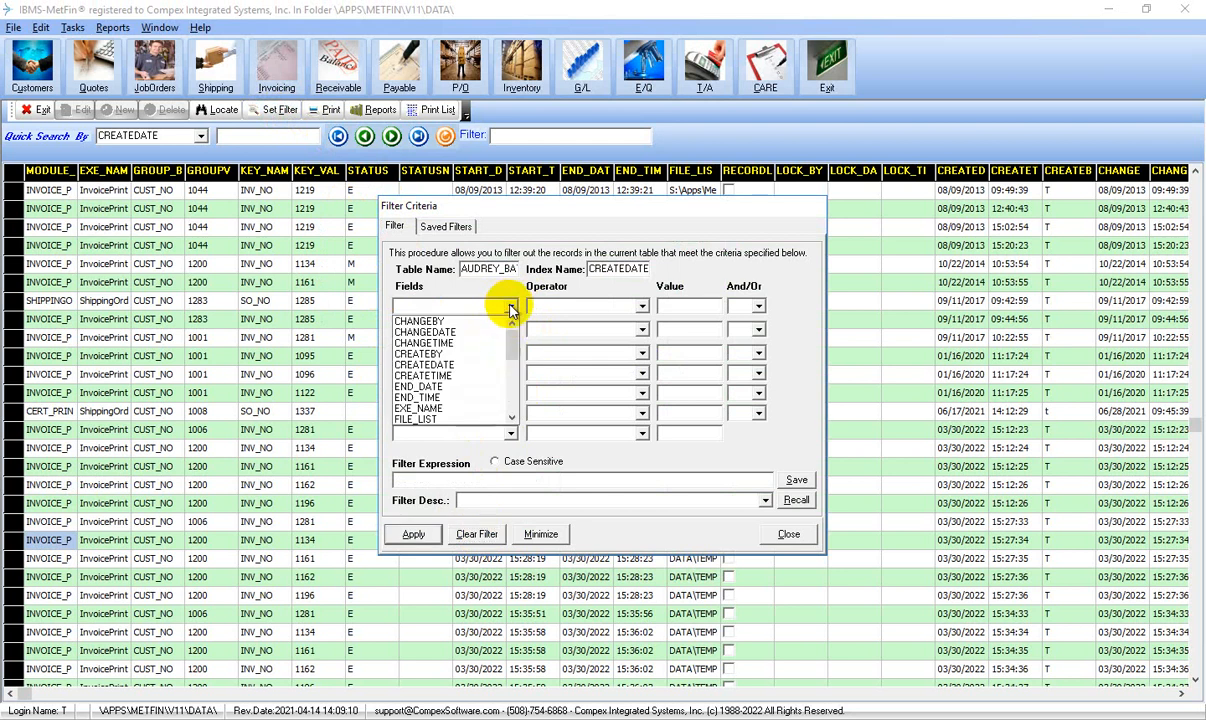
scroll(506, 385, "down", 6)
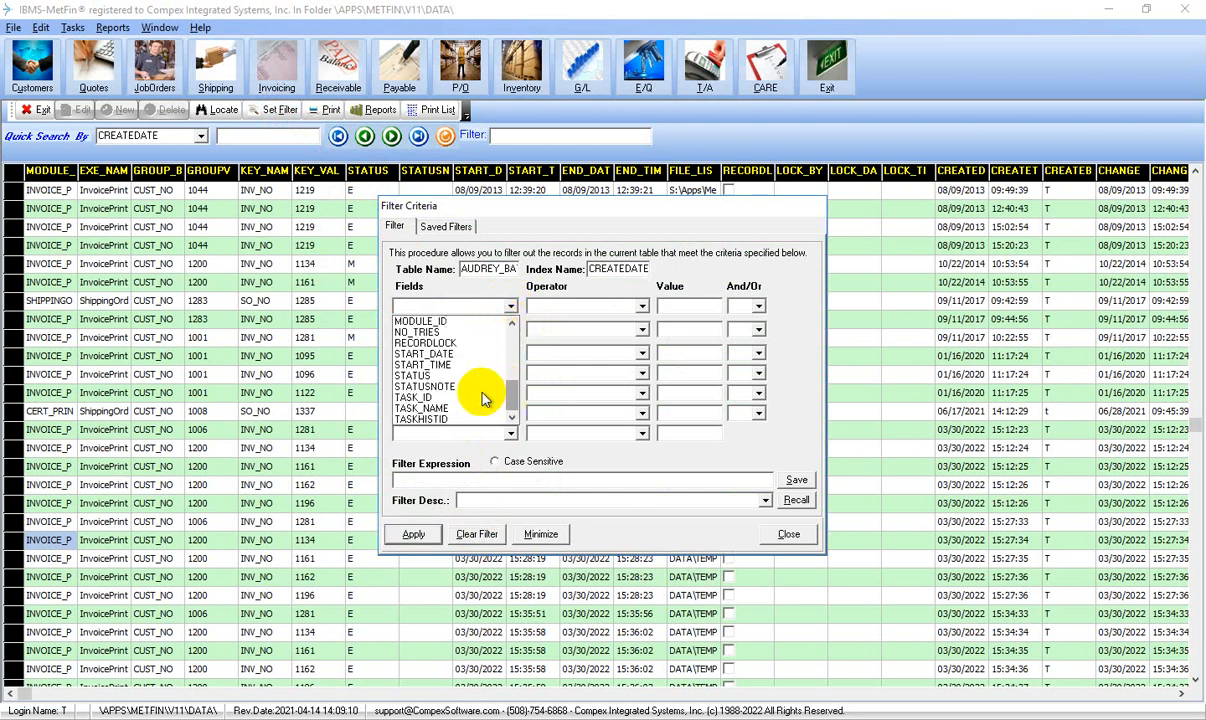
left_click(458, 377)
left_click(641, 306)
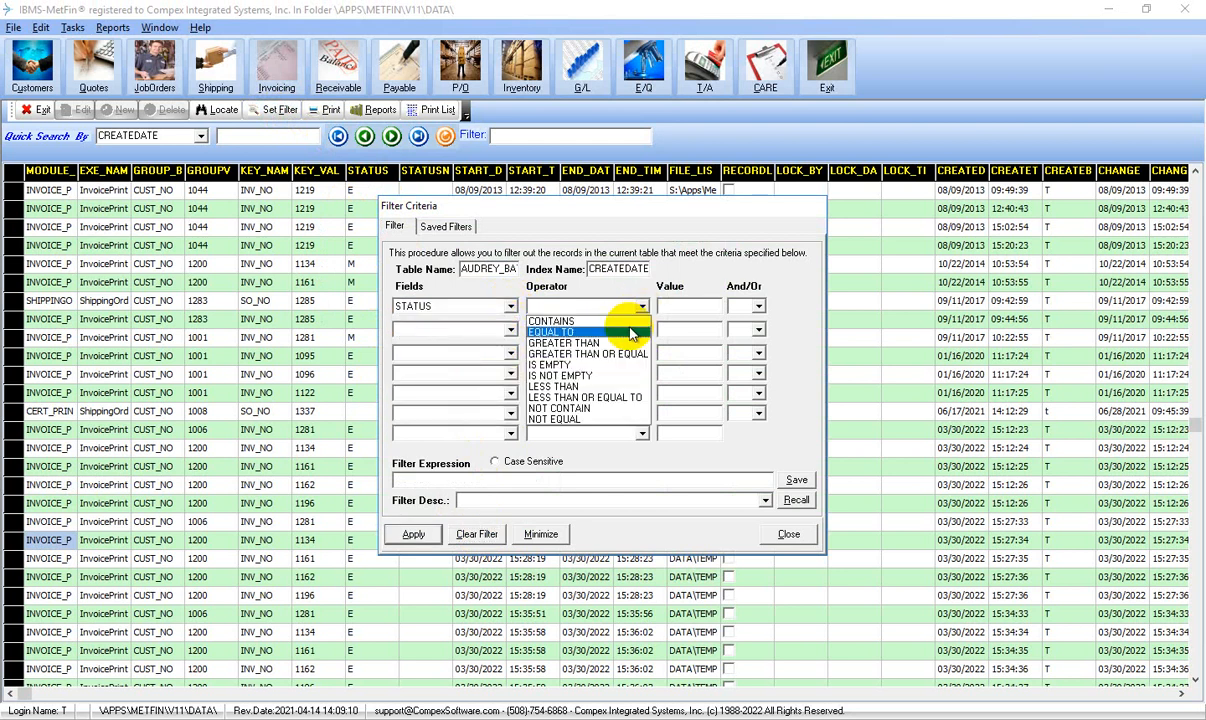
left_click(630, 320)
left_click(674, 304)
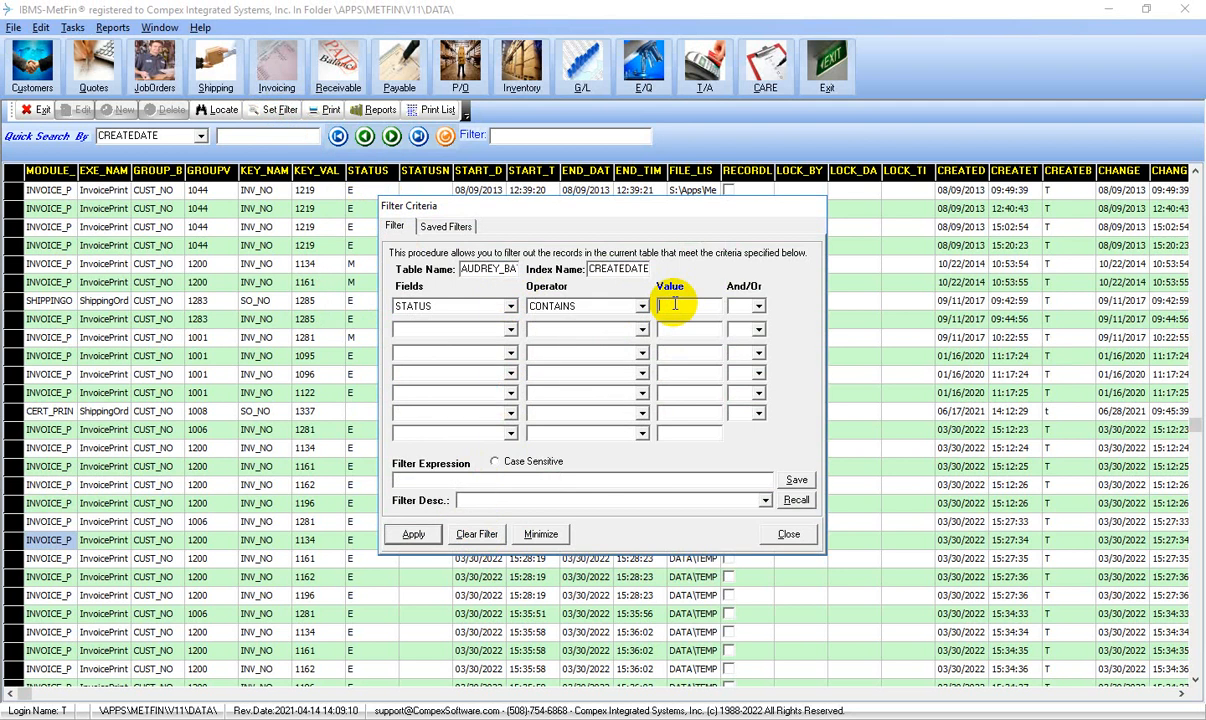
type("M")
left_click(413, 533)
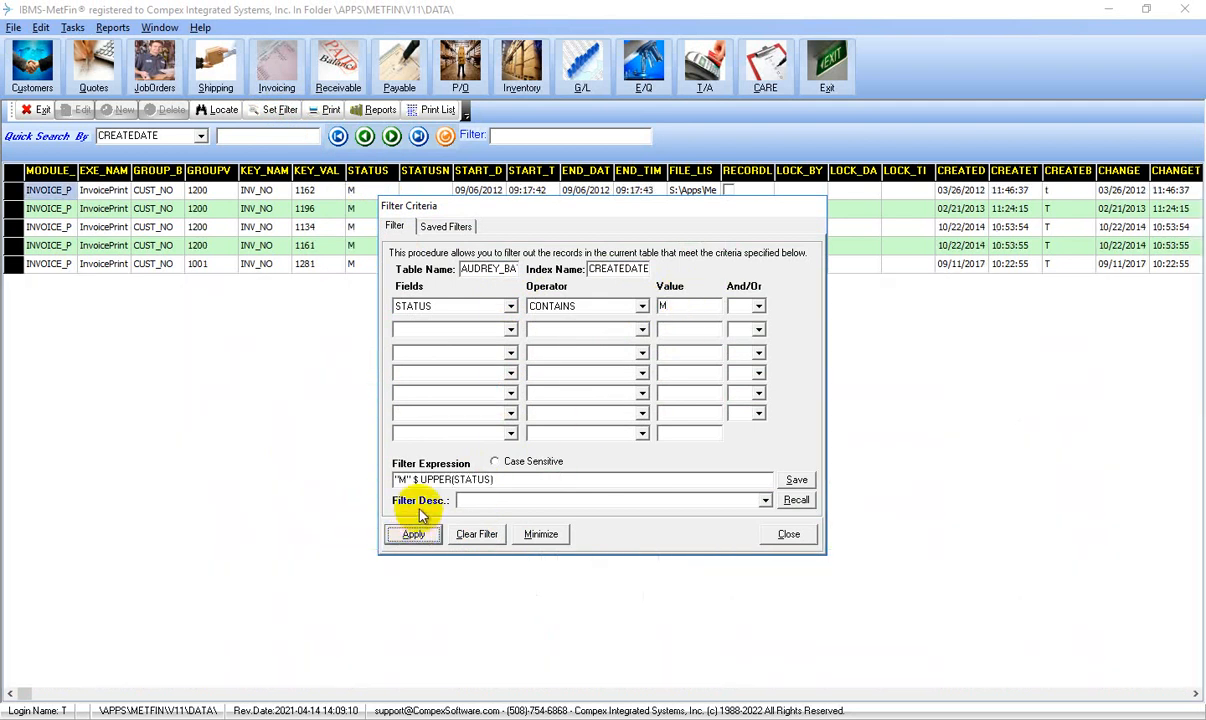
left_click(788, 533)
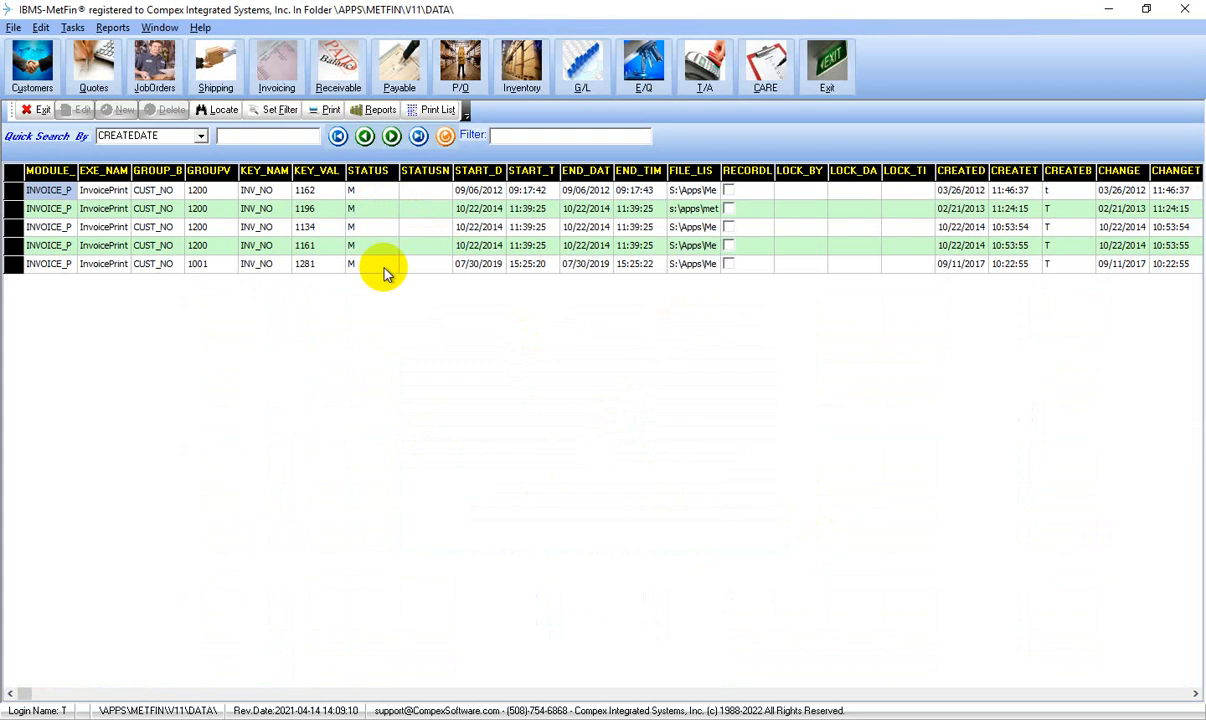
Export the filtered list from the print list data view to Excel as Print List Report - AUDREY_BATCH StatusM.xls and open it, skipping the Office sign-in.
left_click(437, 112)
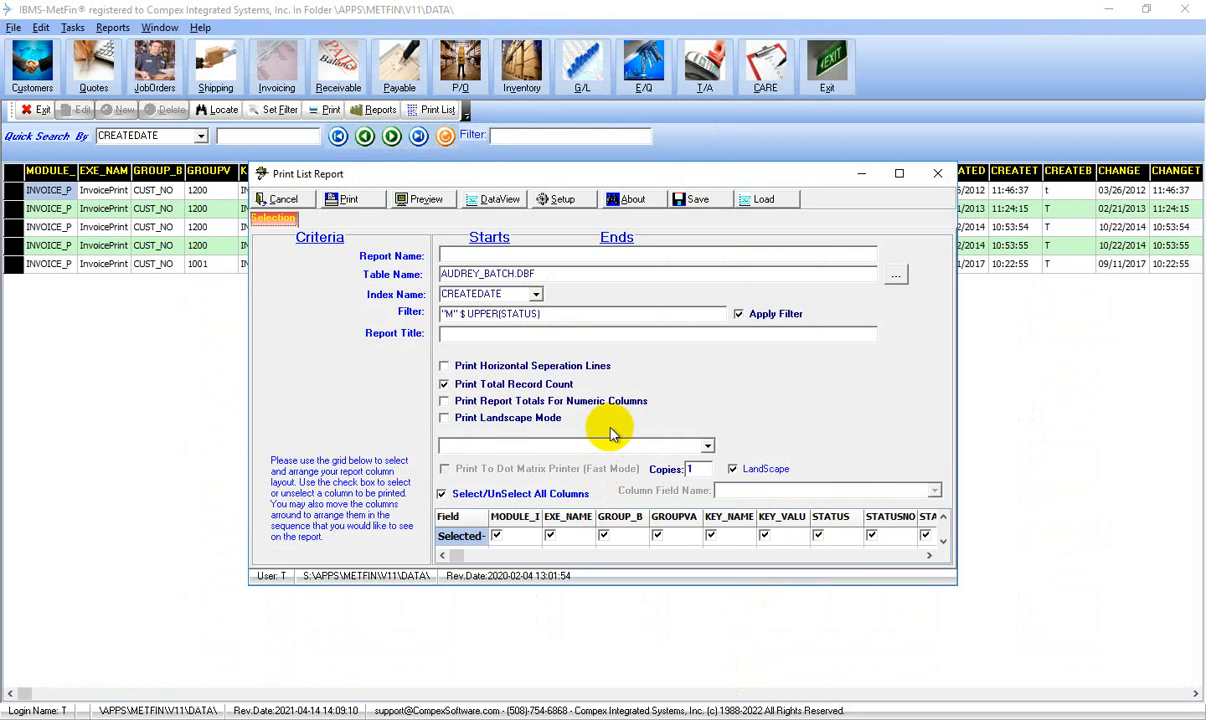
left_click(493, 203)
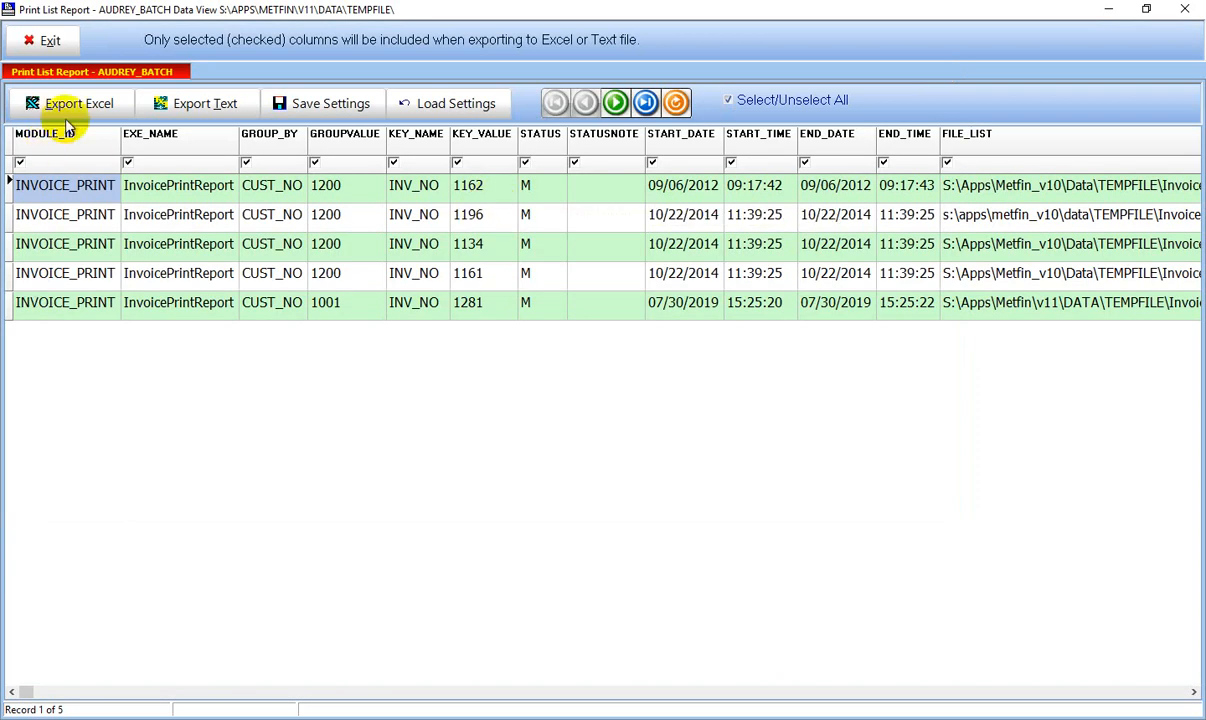
left_click(72, 104)
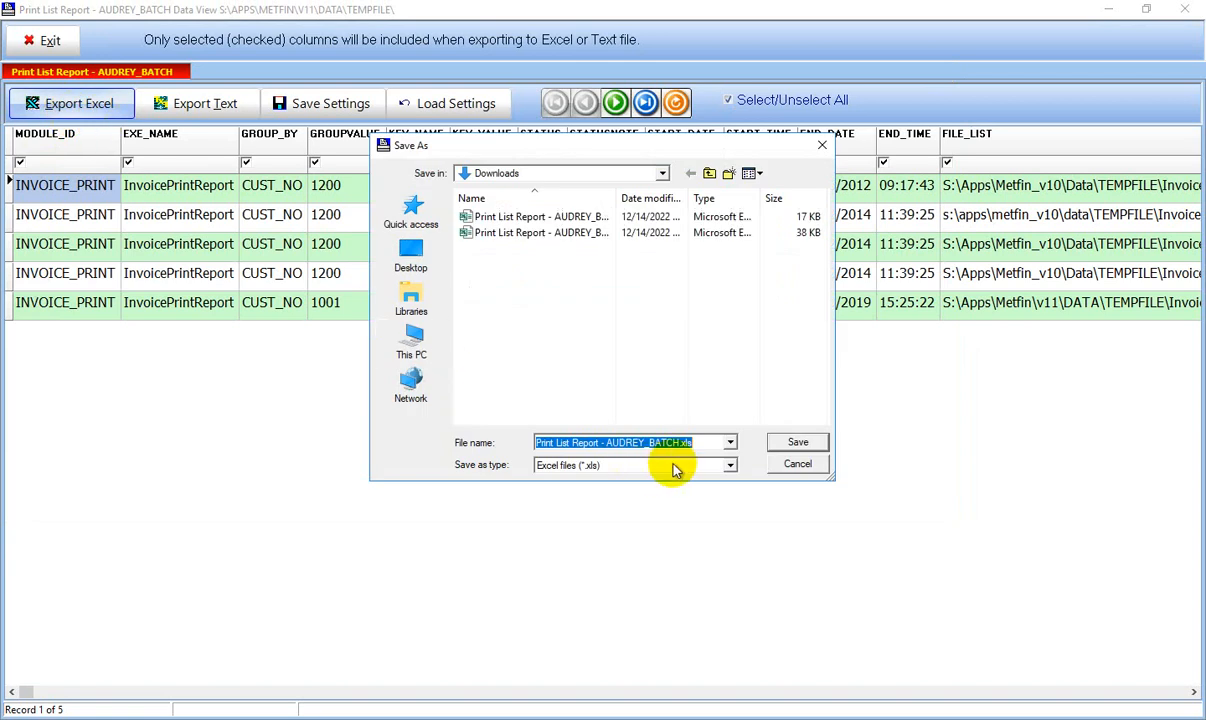
left_click(690, 442)
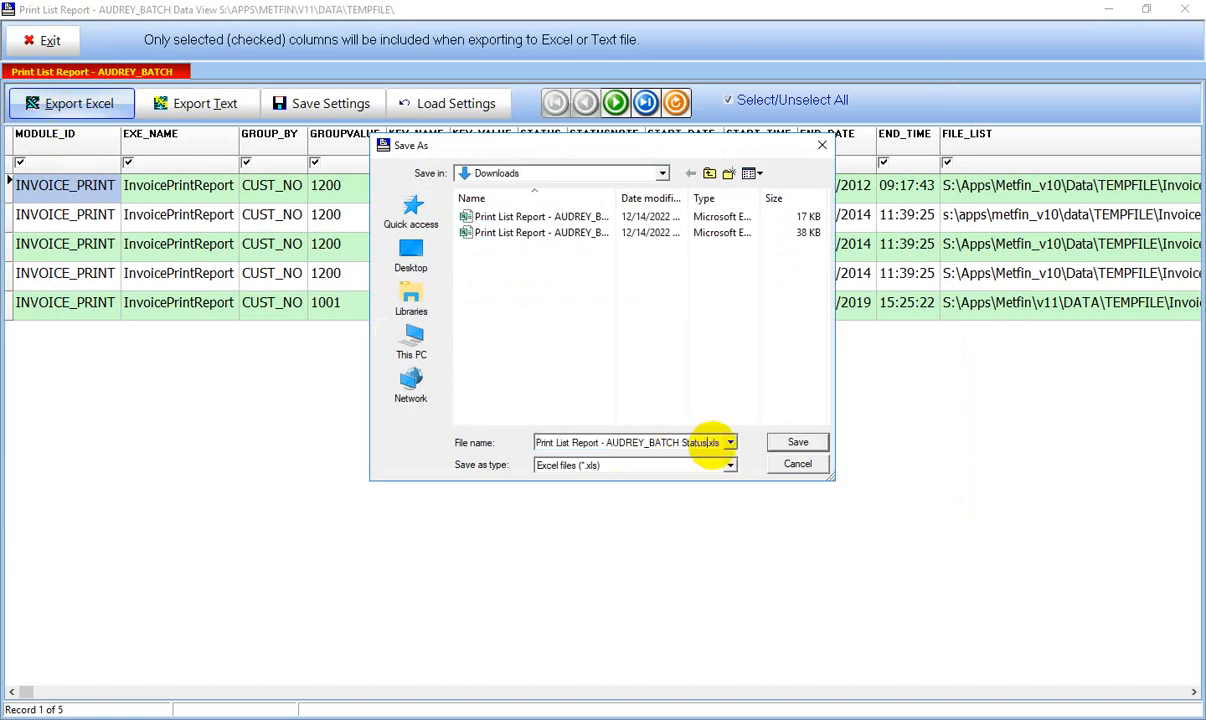
left_click(800, 443)
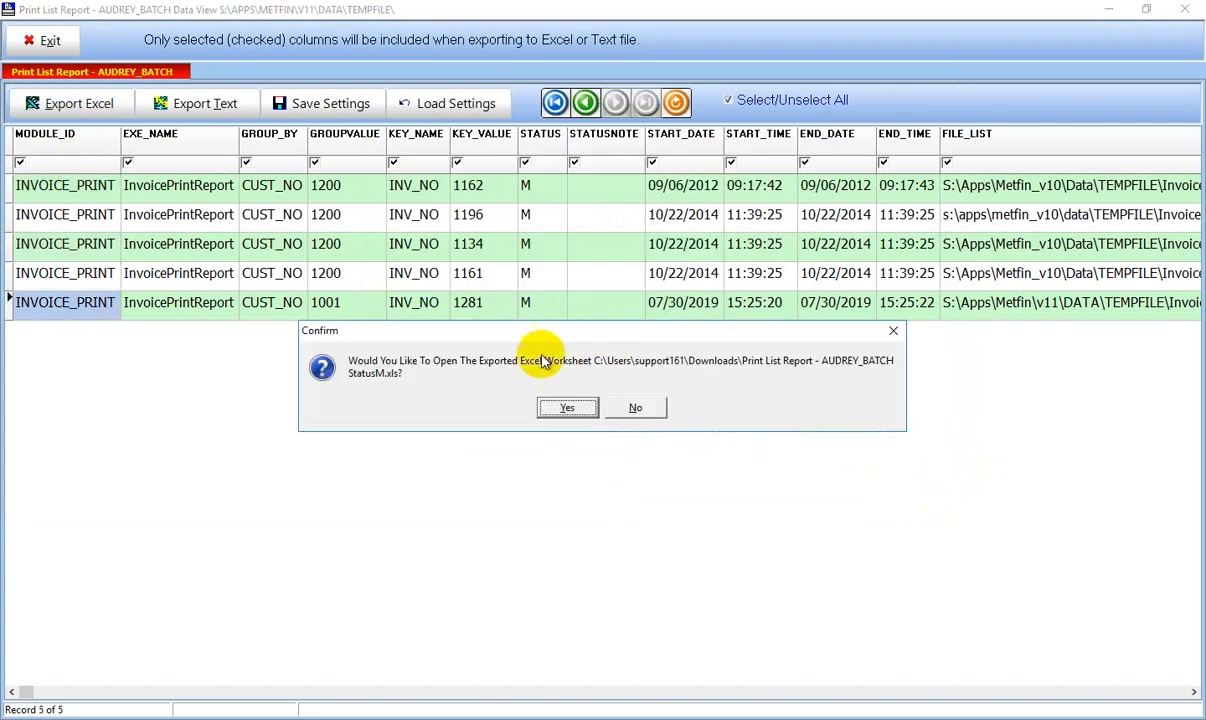
left_click(568, 409)
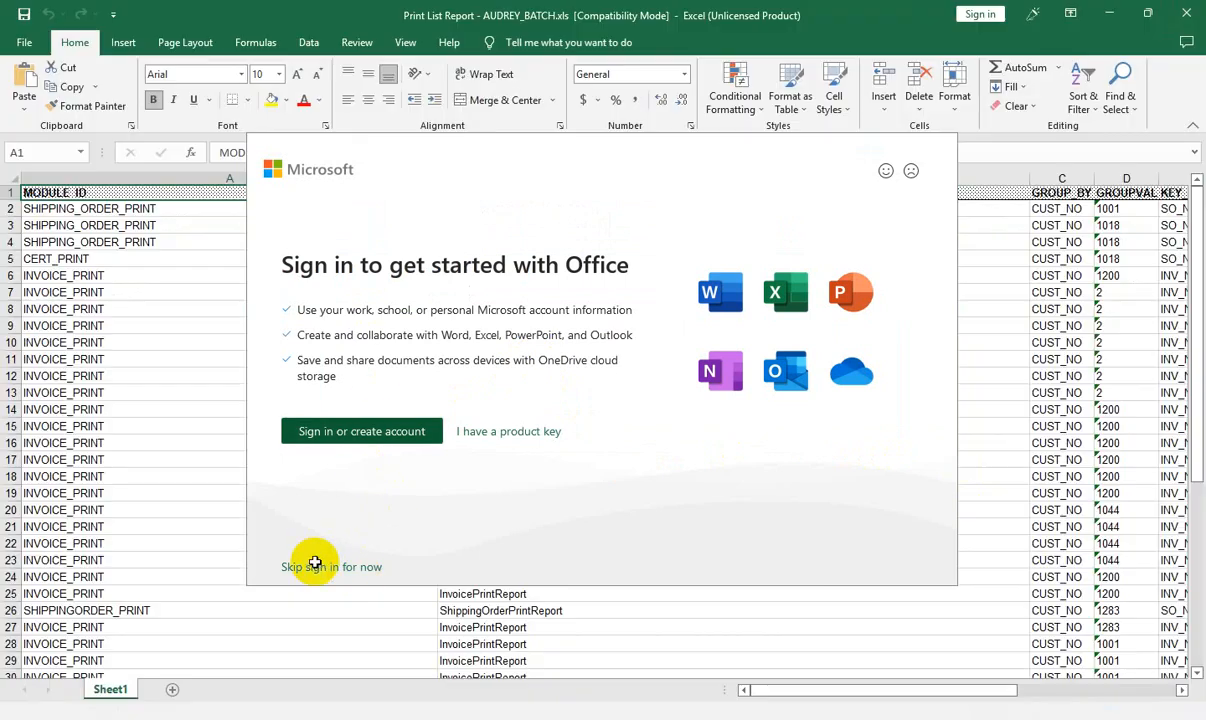
left_click(315, 565)
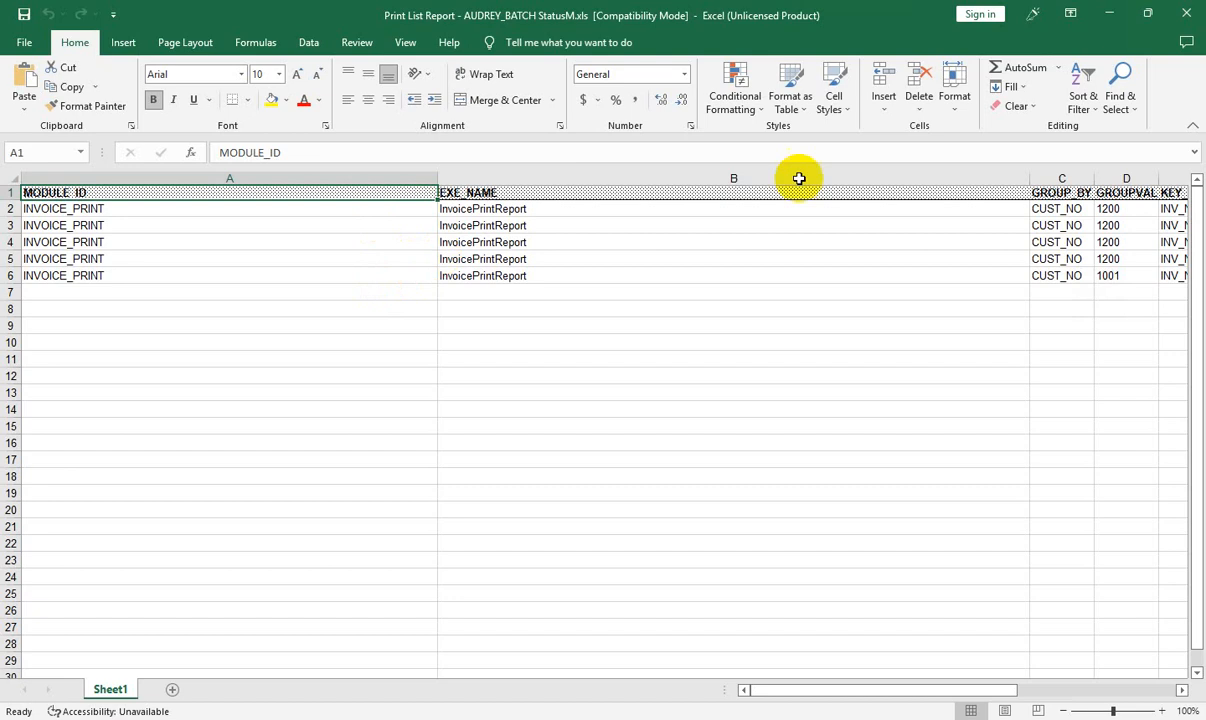
Close the StatusM workbook, skipping the Office sign-in, and clear the STATUS filter from the batch list.
left_click(1183, 13)
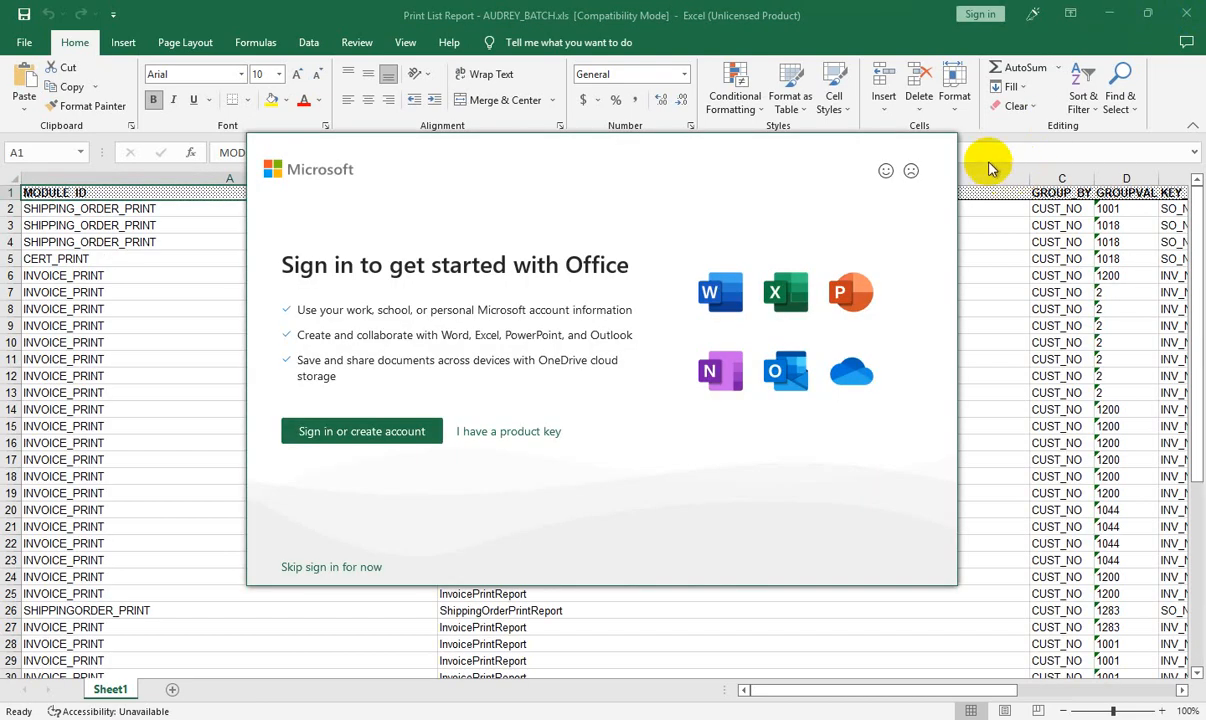
left_click(318, 568)
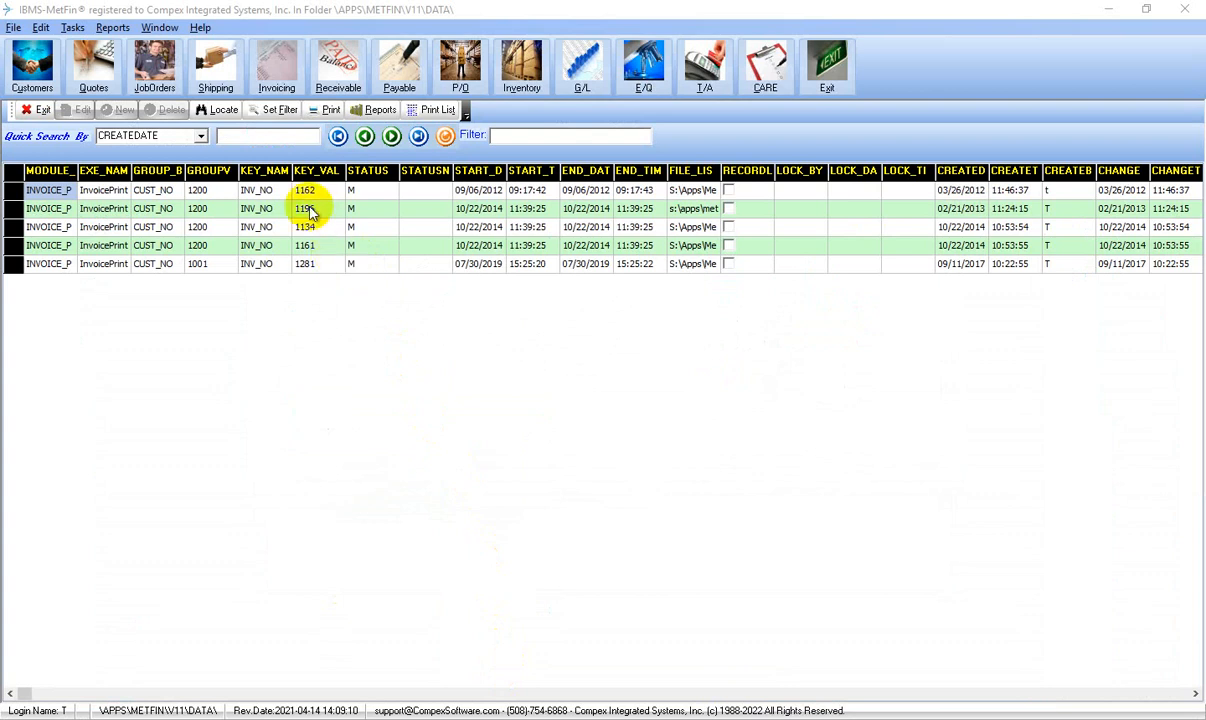
left_click(279, 109)
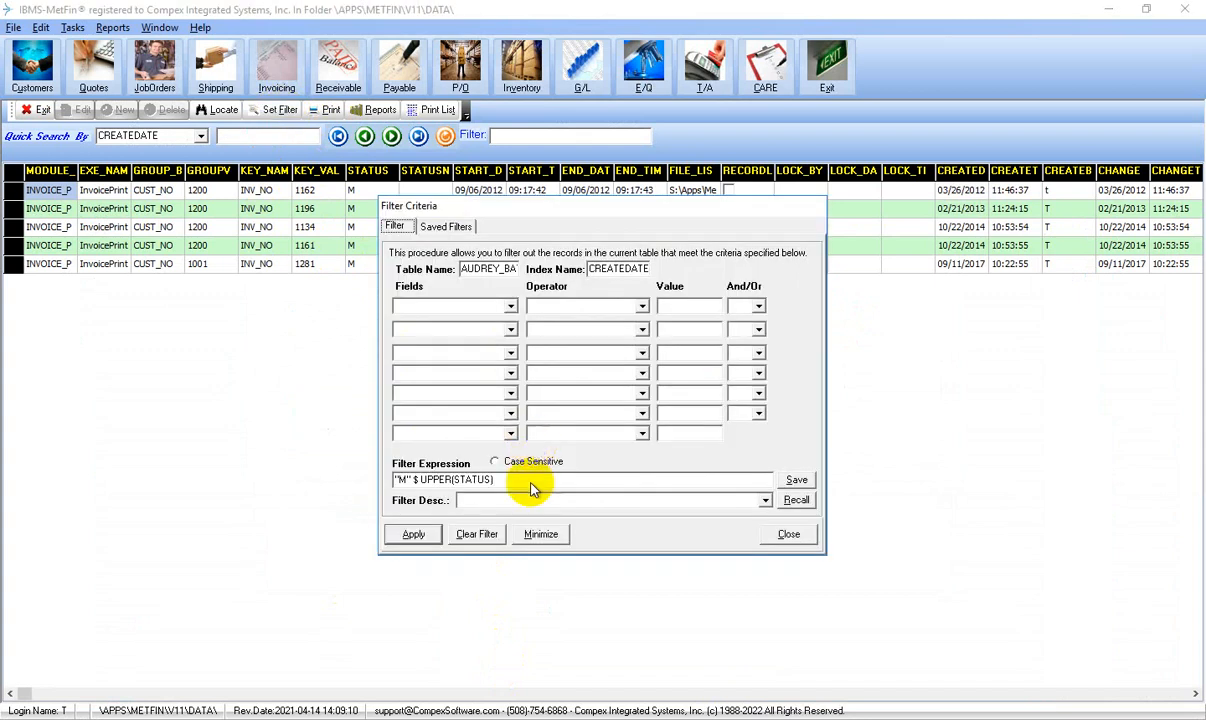
left_click(477, 534)
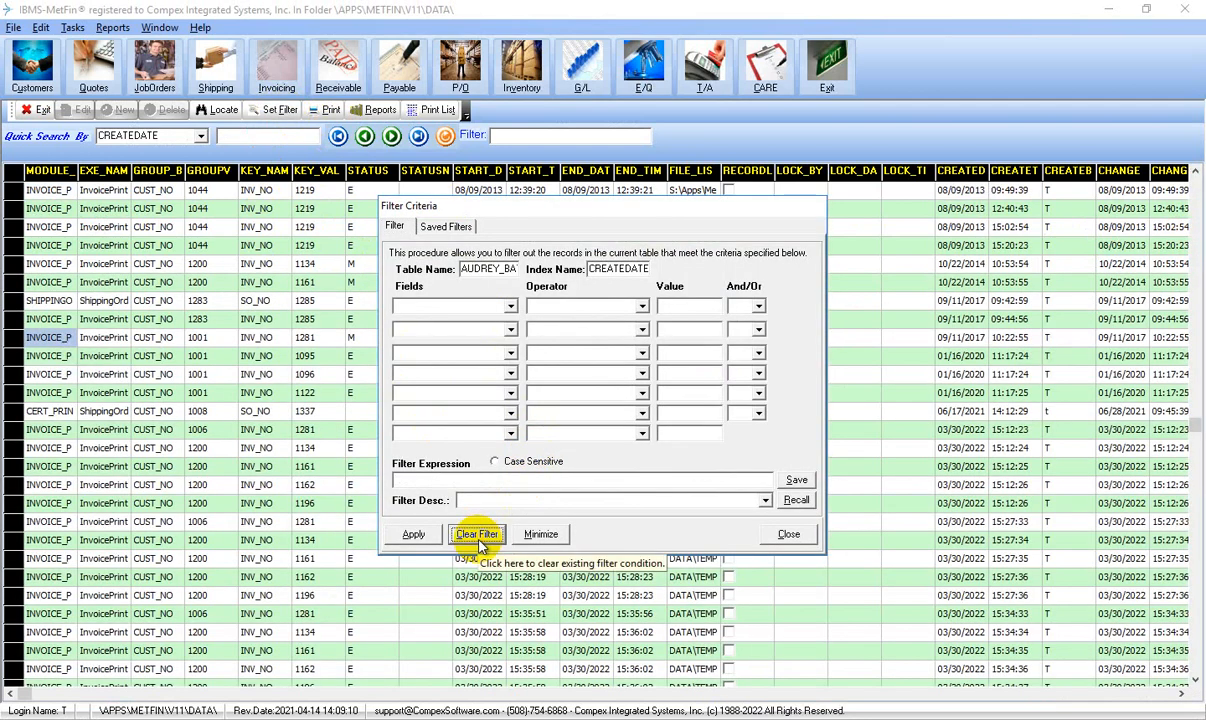